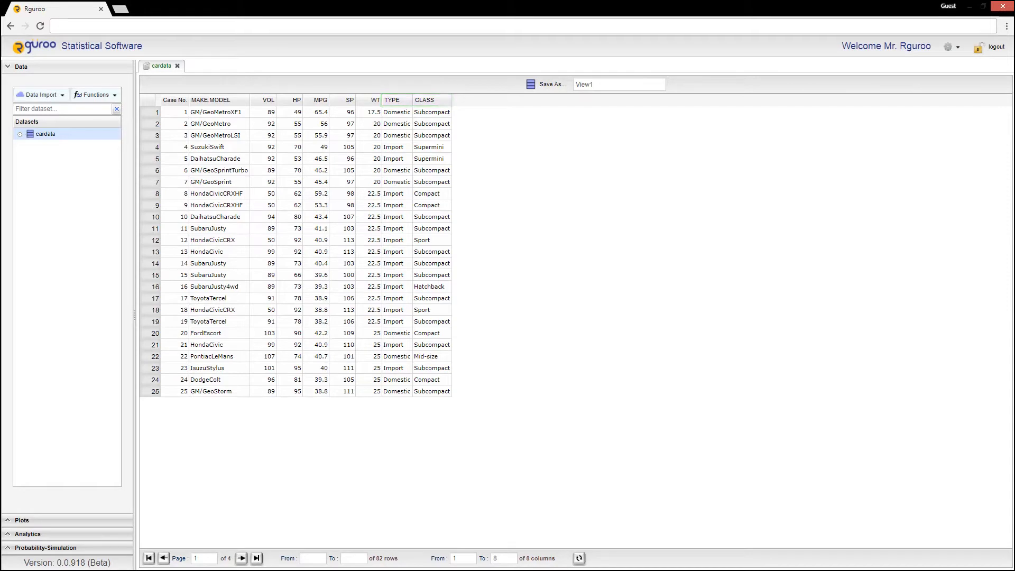
# Create a new barplot and choose cardata as its dataset.
pyautogui.click(85, 521)
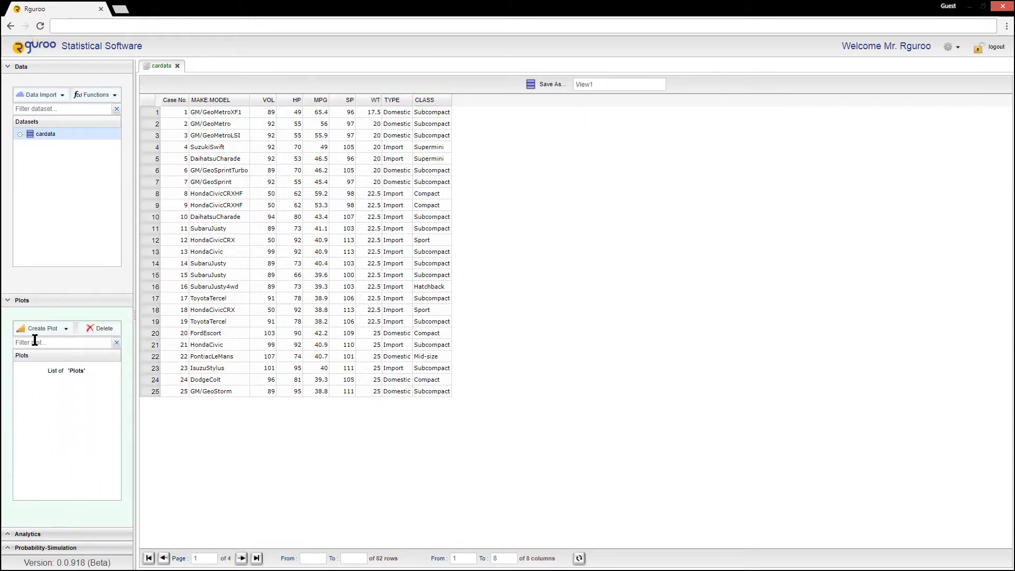
pyautogui.click(40, 335)
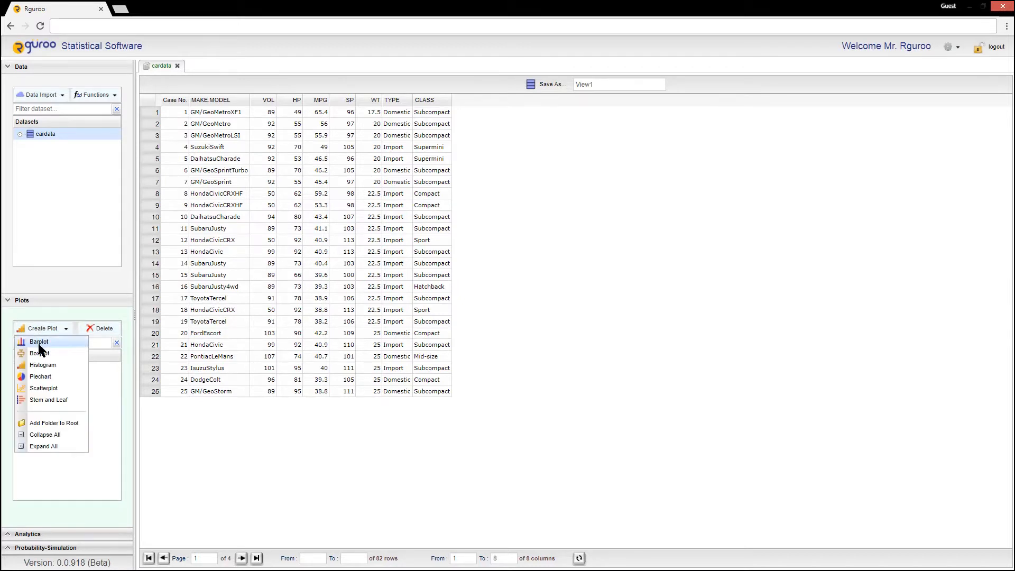
pyautogui.click(39, 342)
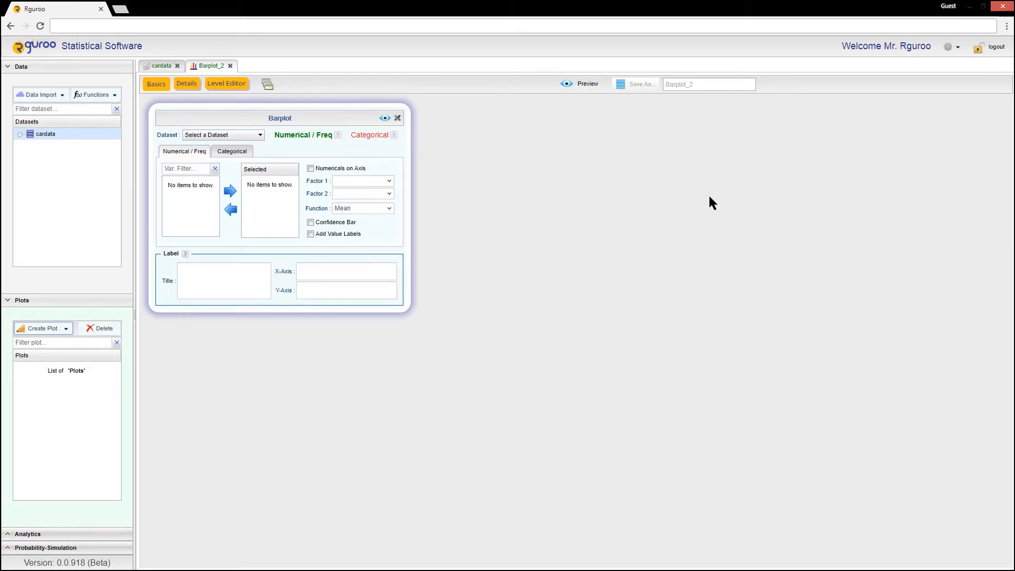
pyautogui.click(239, 136)
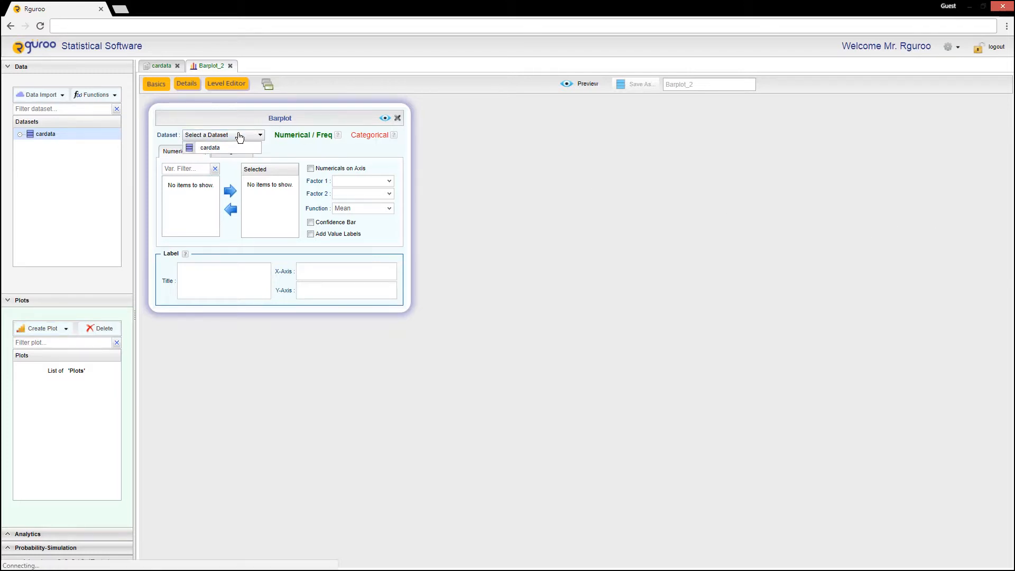
pyautogui.click(237, 146)
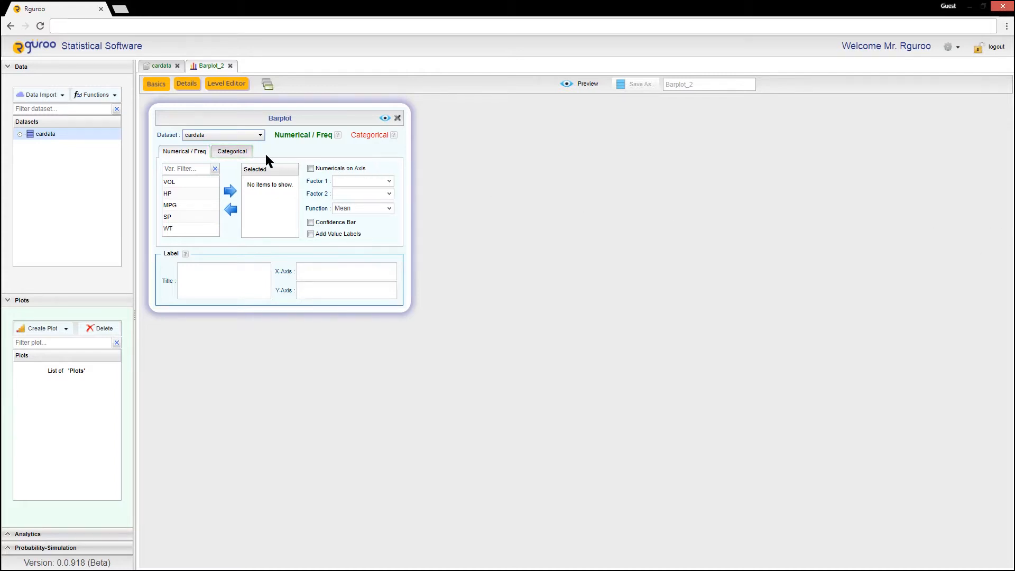
# Set up a categorical barplot with CLASS as Factor 1 and value labels added, and preview it.
pyautogui.click(247, 153)
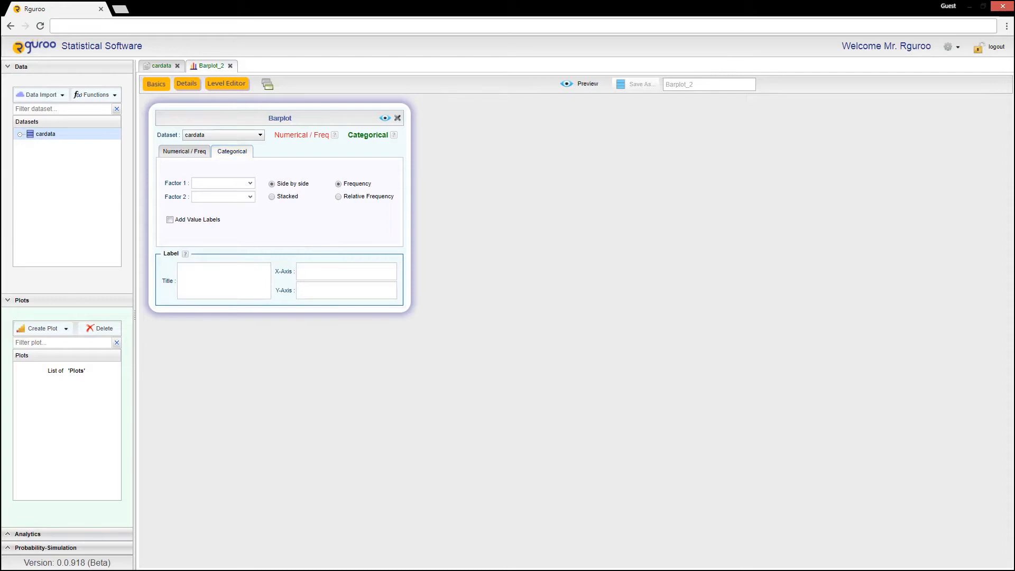
pyautogui.click(254, 187)
pyautogui.click(248, 200)
pyautogui.click(169, 219)
pyautogui.click(386, 120)
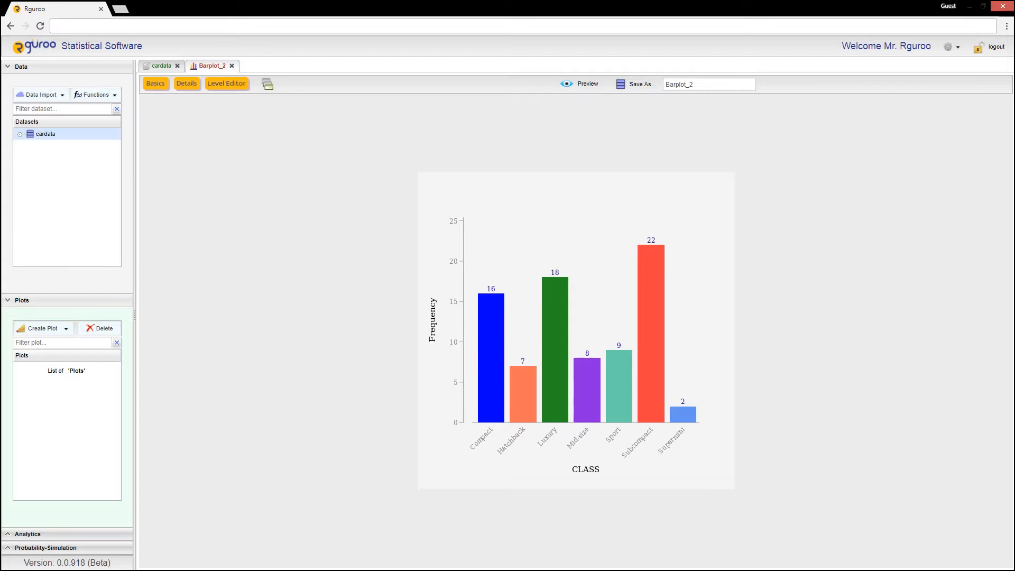
# Reorder the CLASS levels to Subcompact, Luxury, Compact, Sport, Mid-size, Hatchback, Supermini and preview the barplot.
pyautogui.click(221, 84)
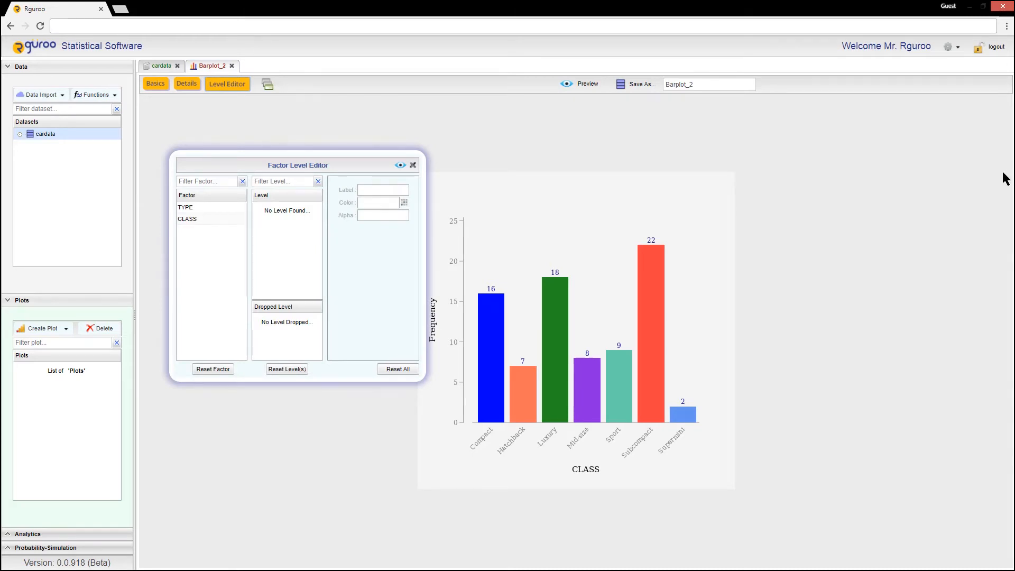
pyautogui.click(186, 220)
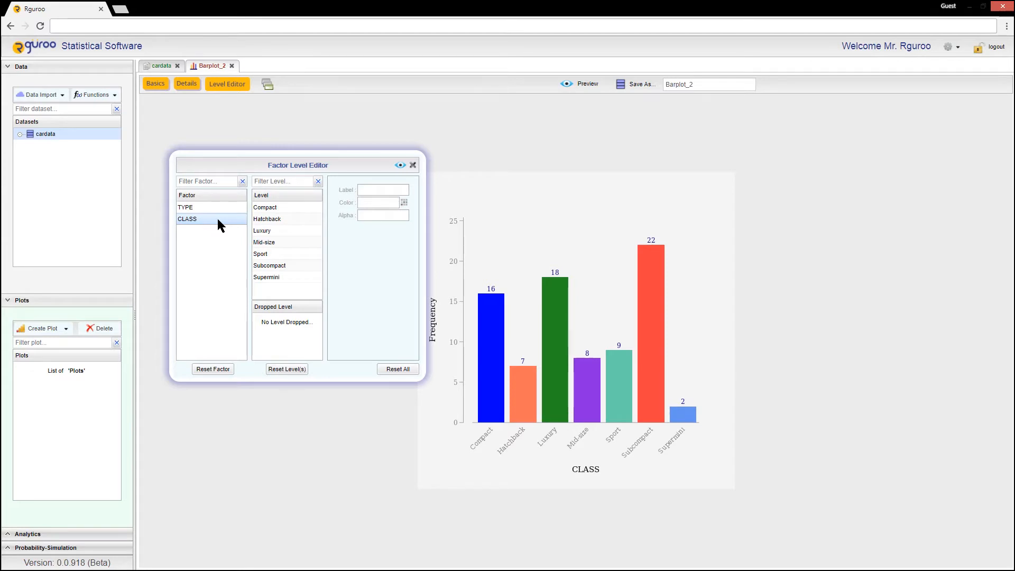
pyautogui.moveTo(284, 264); pyautogui.dragTo(279, 206)
pyautogui.moveTo(274, 241); pyautogui.dragTo(275, 212)
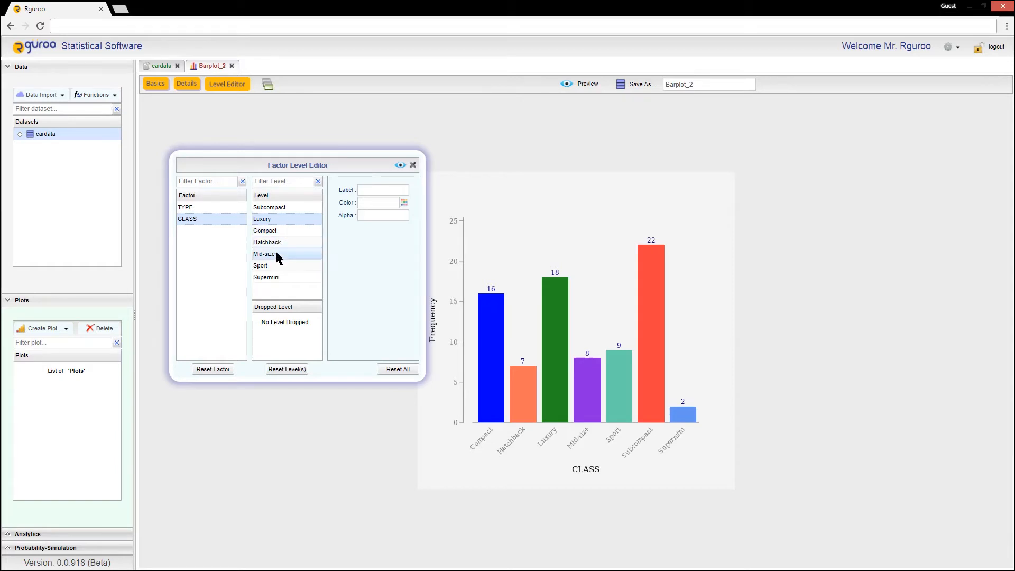
pyautogui.click(280, 265)
pyautogui.moveTo(284, 240); pyautogui.dragTo(277, 251)
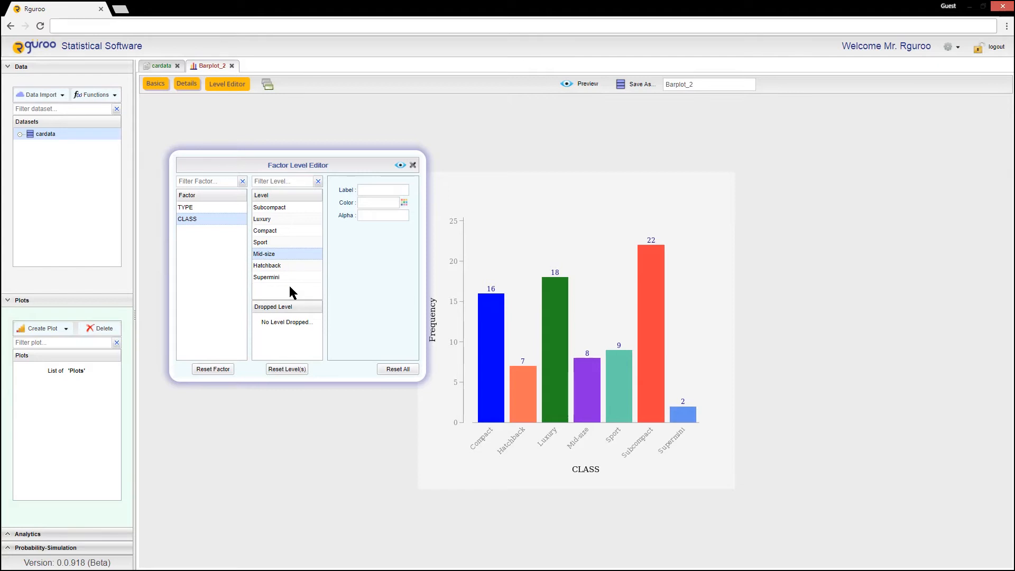
pyautogui.click(401, 165)
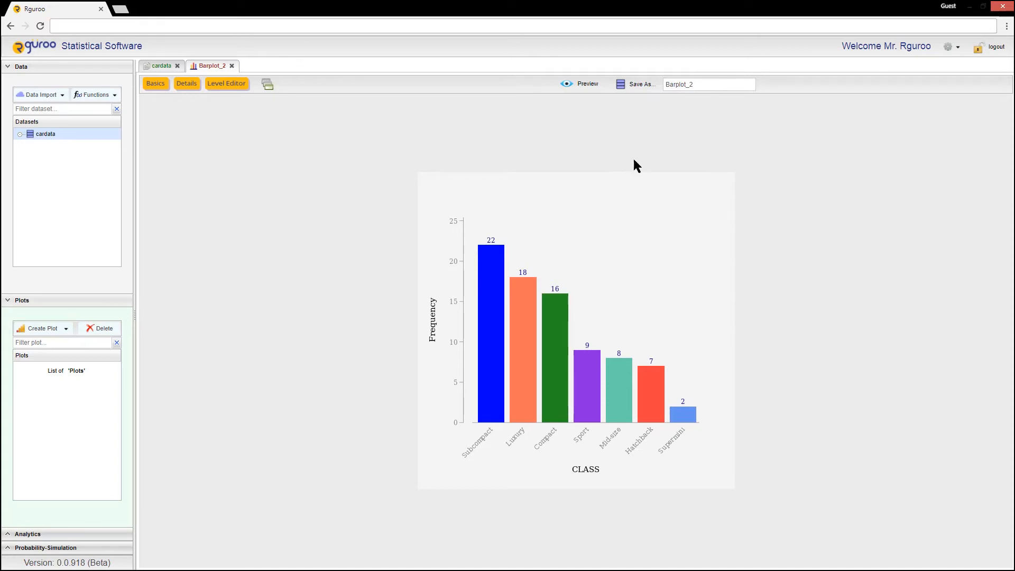
pyautogui.click(158, 86)
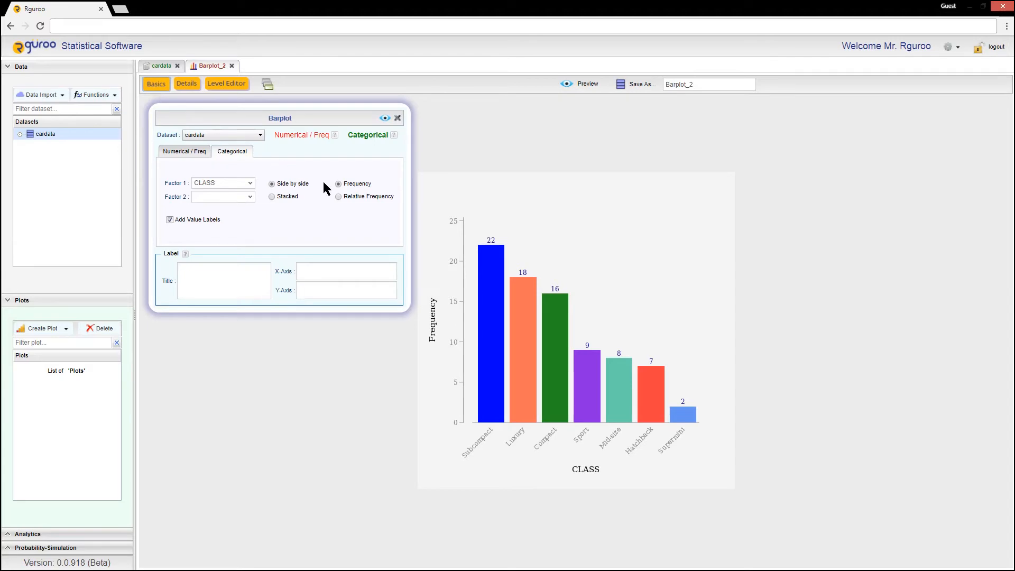
pyautogui.click(339, 197)
pyautogui.click(398, 118)
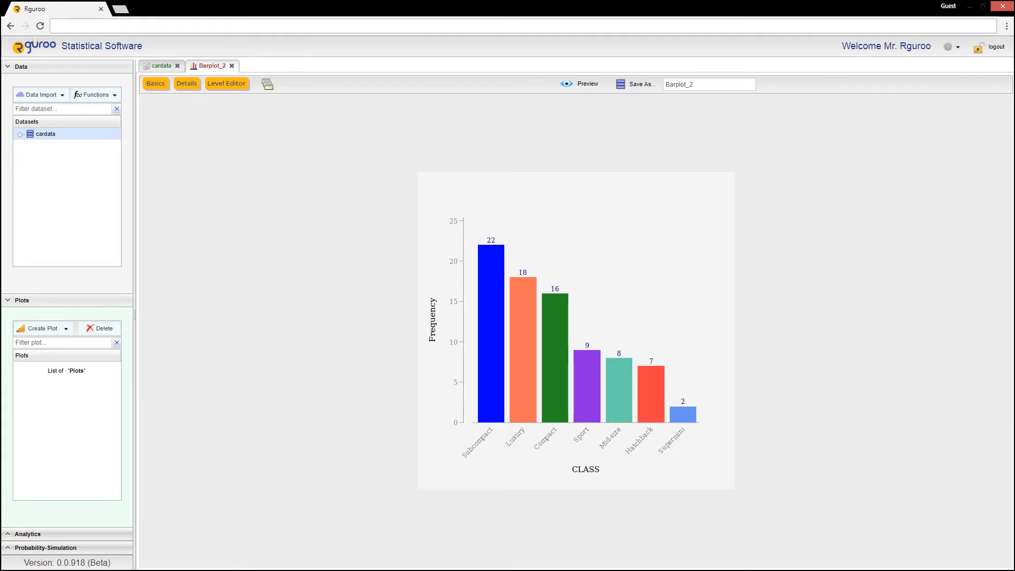
# Add TYPE as Factor 2 of the barplot and preview the side-by-side bars.
pyautogui.click(166, 88)
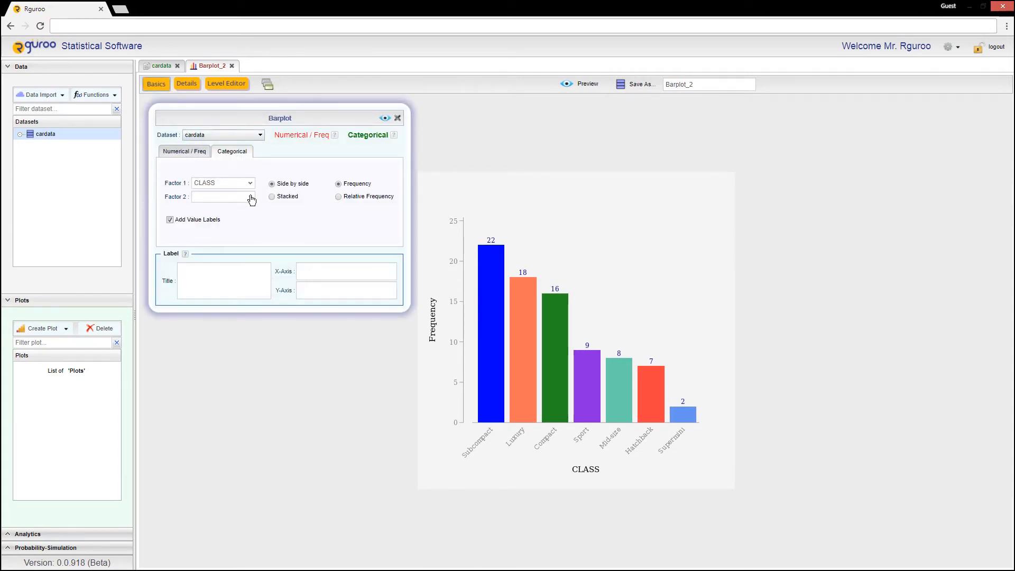
pyautogui.click(251, 199)
pyautogui.click(246, 204)
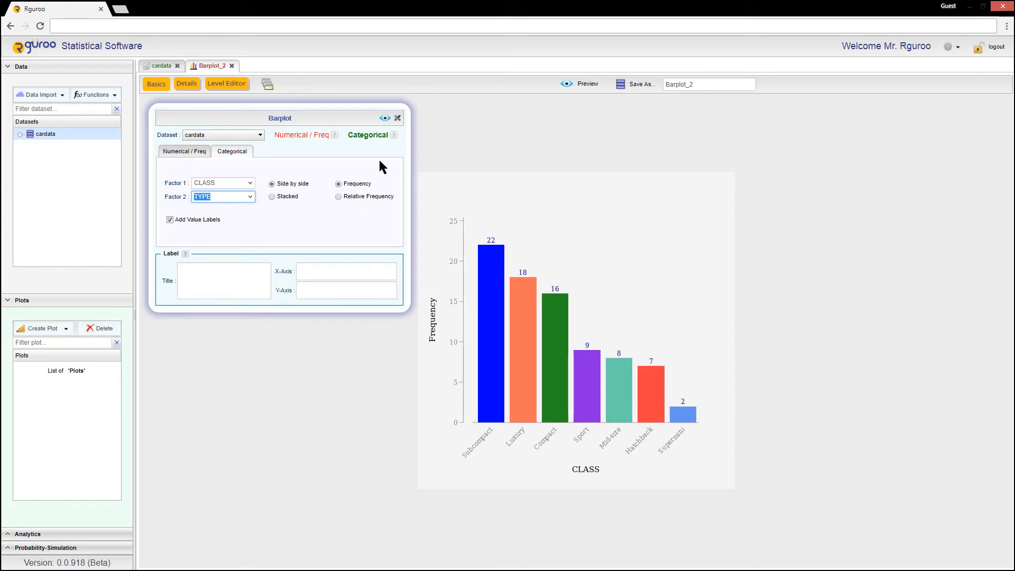
pyautogui.click(384, 118)
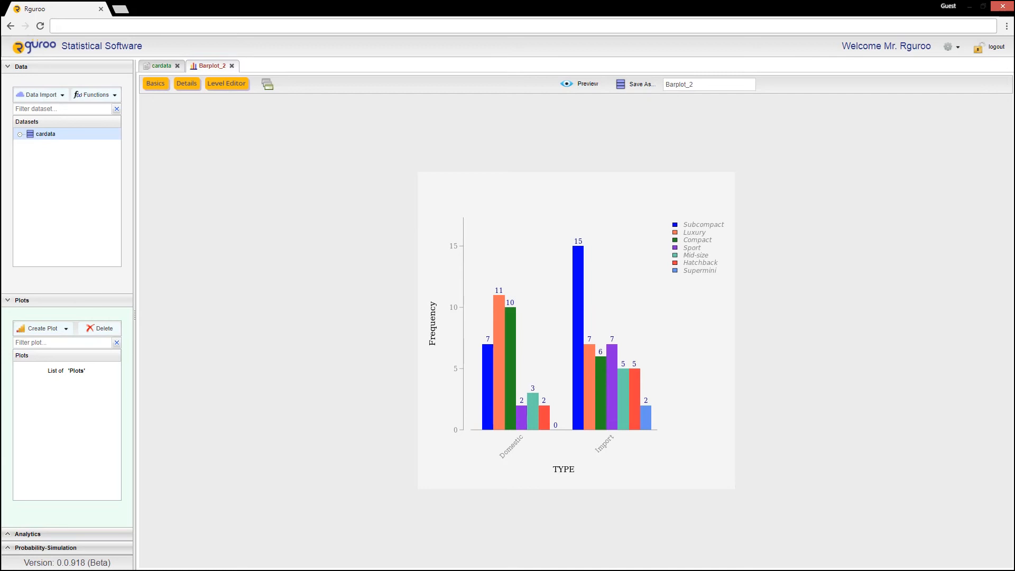
# Set Factor 1 to TYPE and Factor 2 to CLASS, and preview the barplot.
pyautogui.click(156, 84)
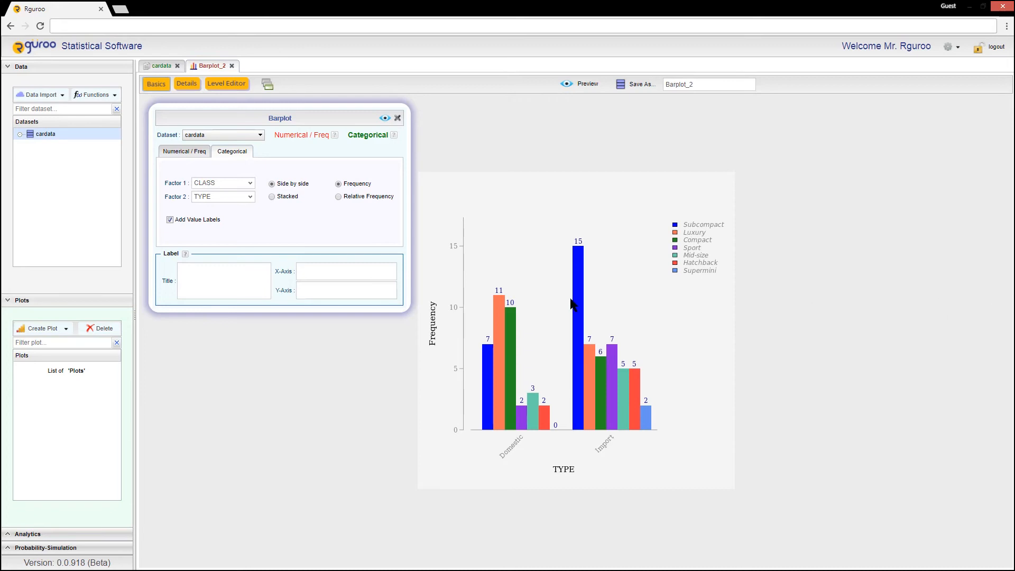
pyautogui.click(251, 184)
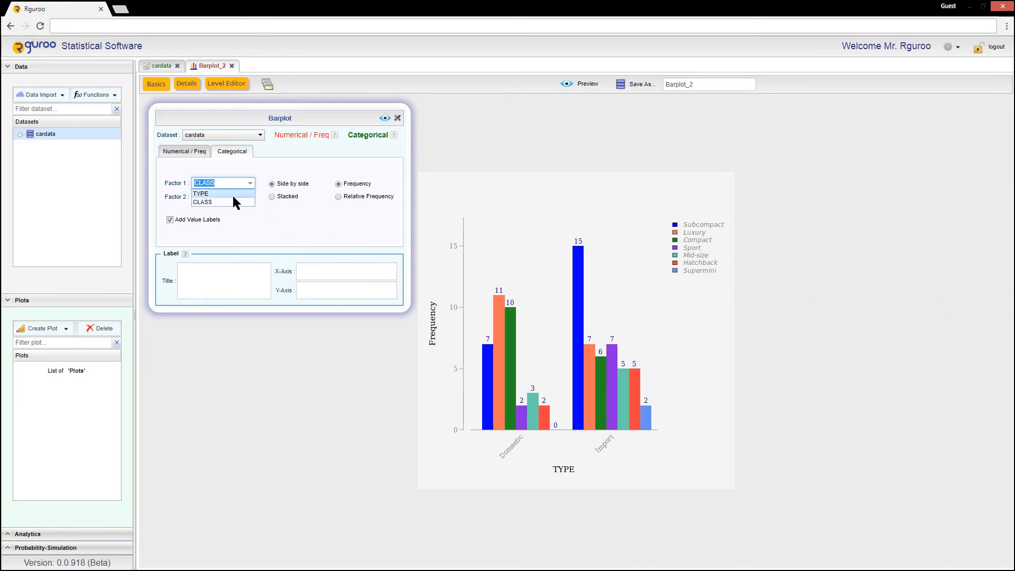
pyautogui.click(226, 193)
pyautogui.click(243, 196)
pyautogui.click(233, 216)
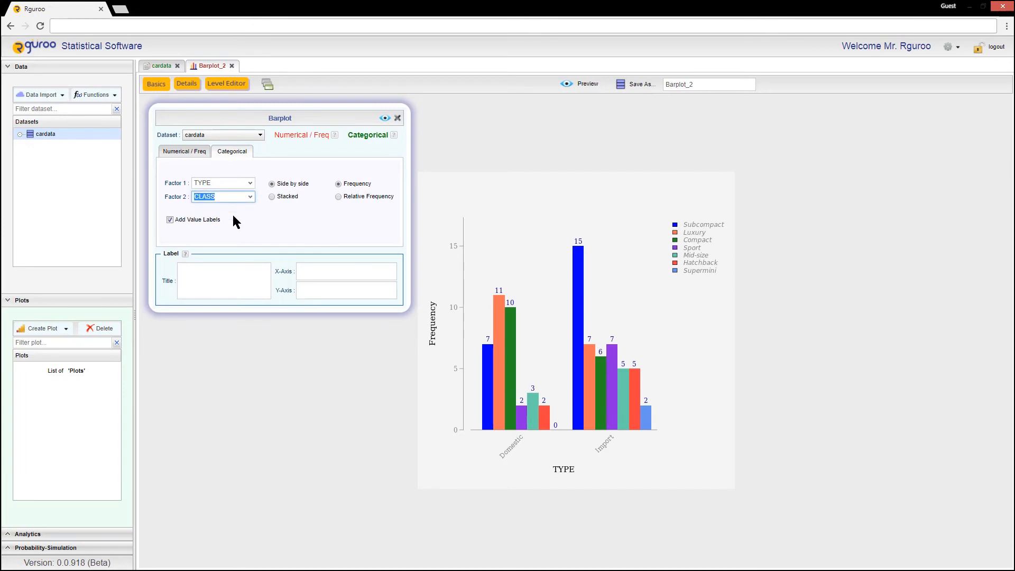
pyautogui.click(383, 120)
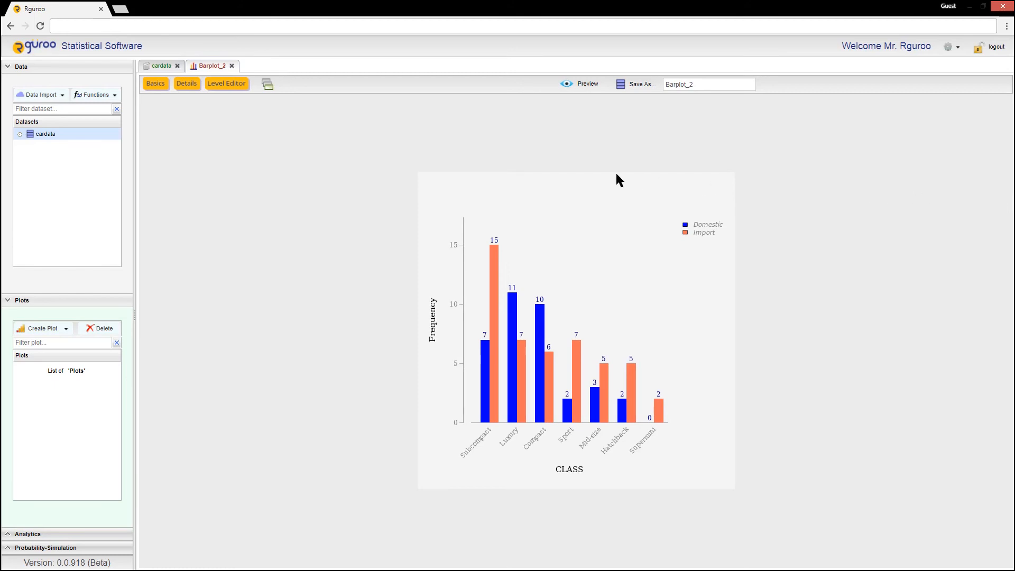
# Change the barplot to stacked bars without value labels and preview it.
pyautogui.click(155, 85)
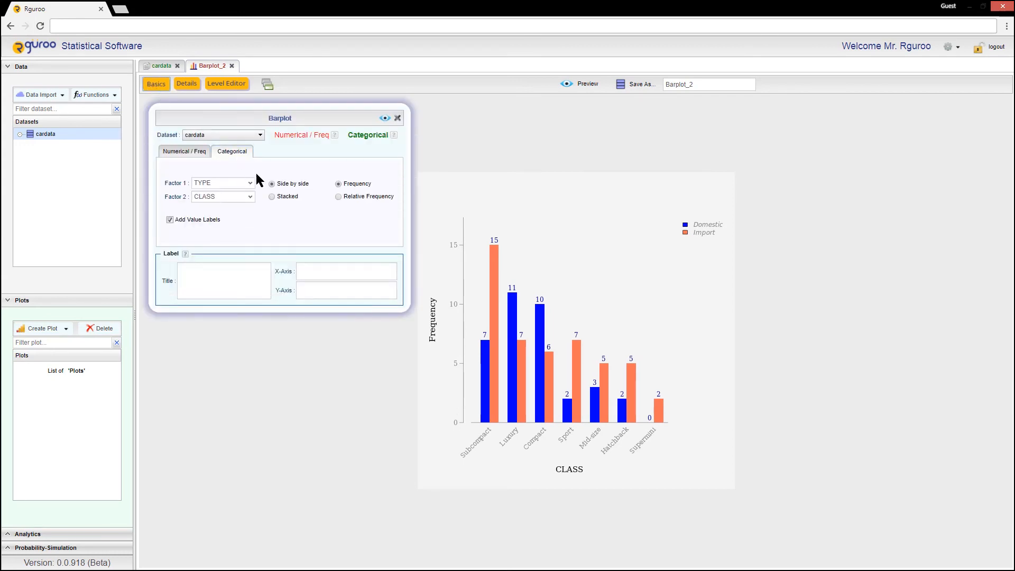
pyautogui.click(272, 197)
pyautogui.click(171, 220)
pyautogui.click(386, 119)
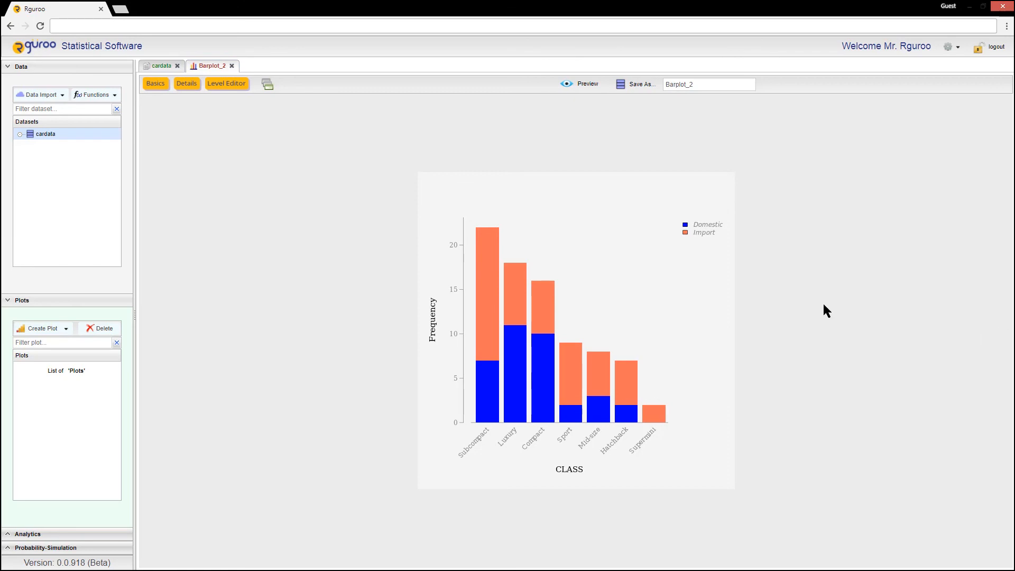
# Switch the stacked barplot to relative frequency and preview it.
pyautogui.click(153, 85)
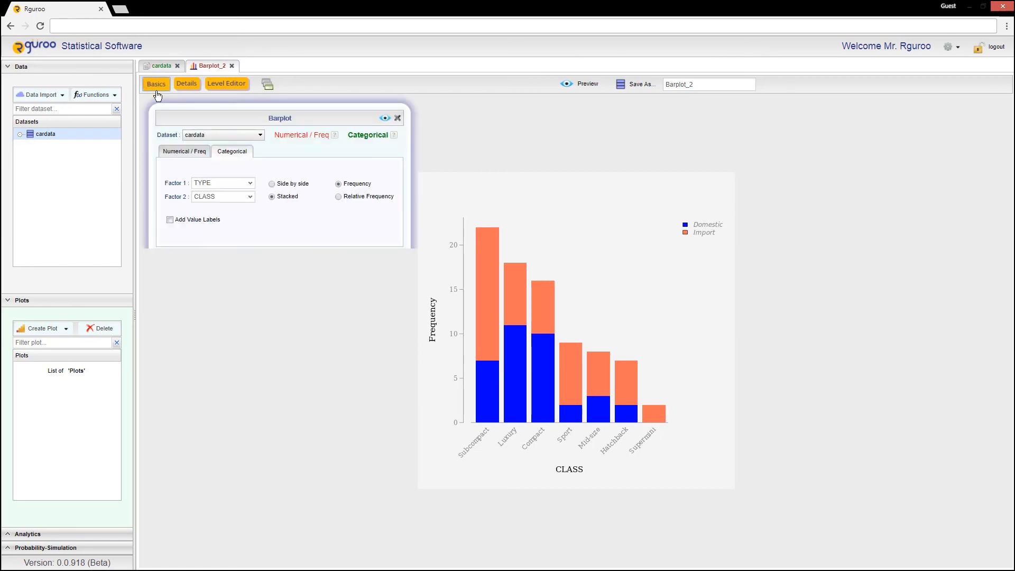
pyautogui.click(338, 197)
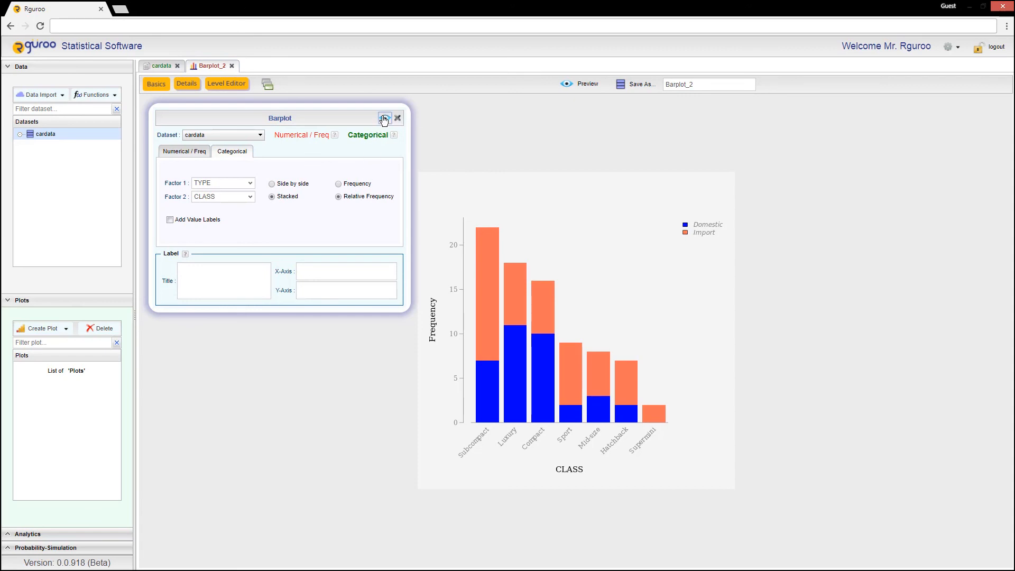
pyautogui.click(398, 118)
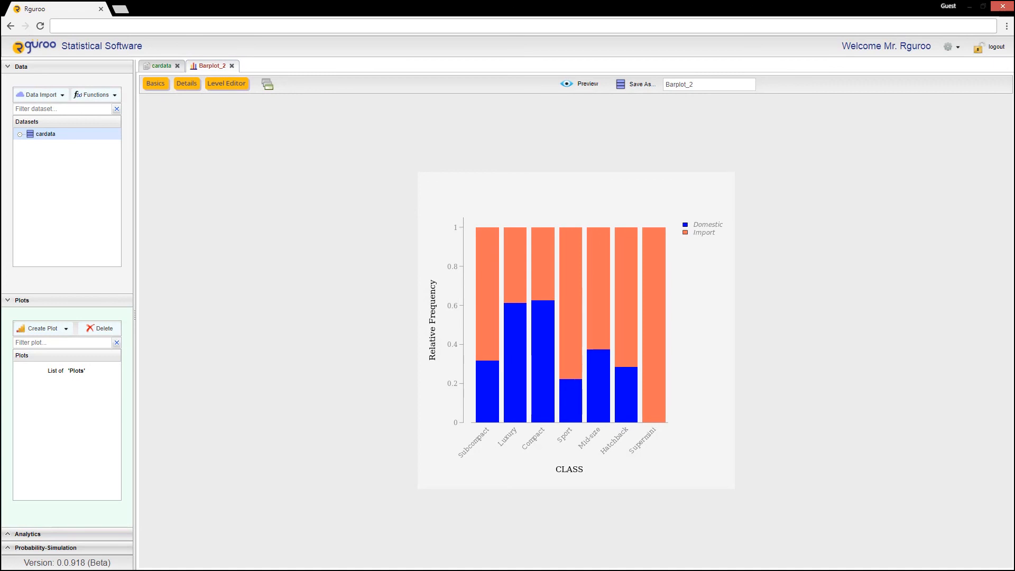